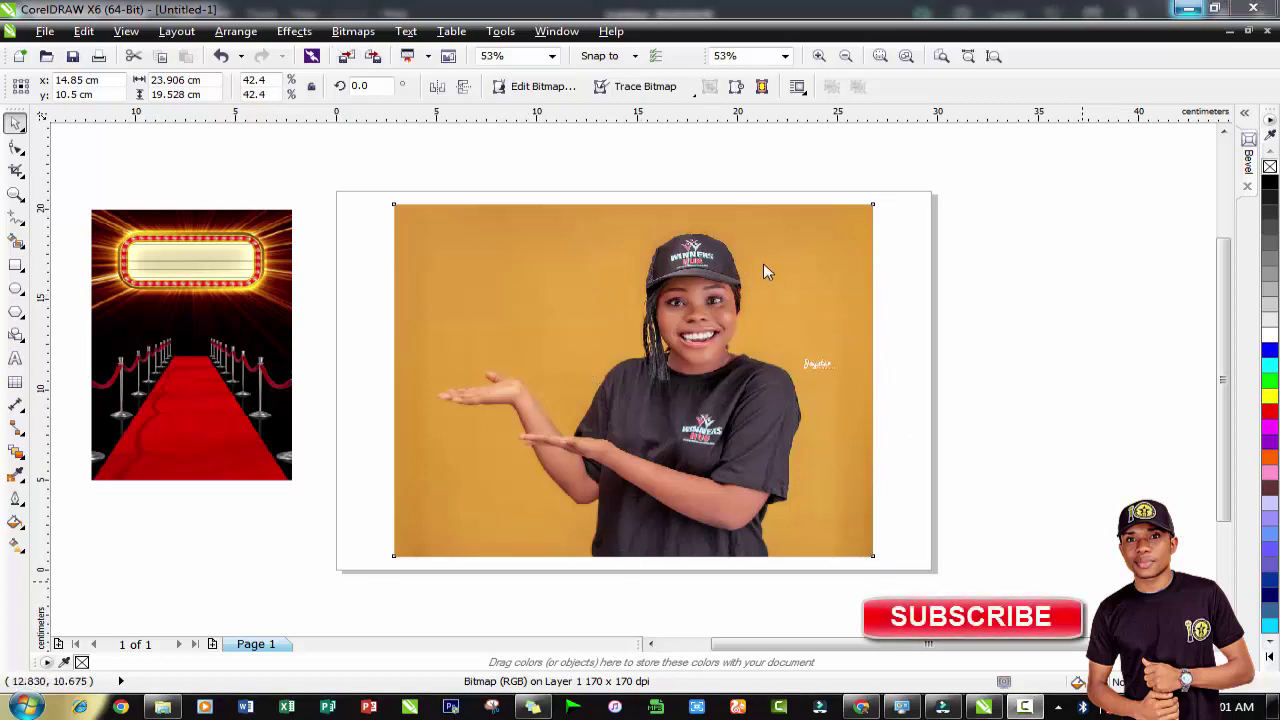
- Select the woman's yellow-background photo beside the red-carpet picture with the Pick tool
left_click(711, 294)
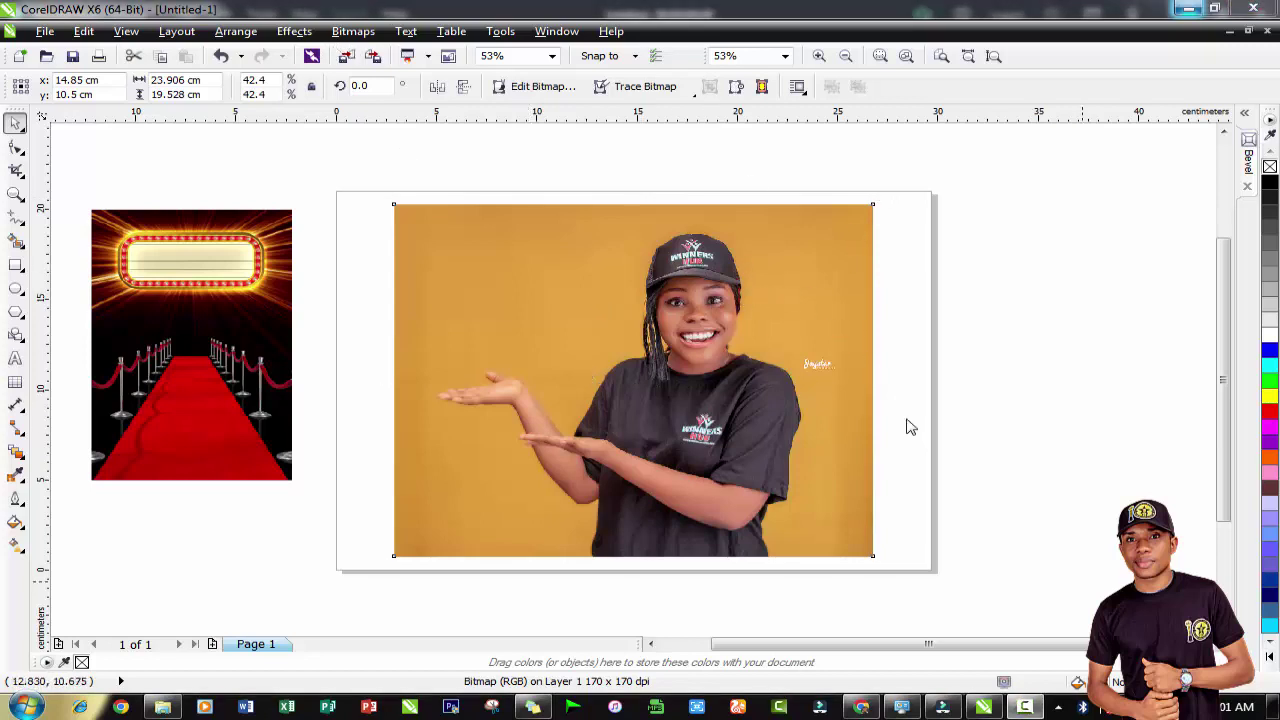
- Send the selected portrait to Corel PHOTO-PAINT with Bitmaps > Edit Bitmap
left_click(711, 294)
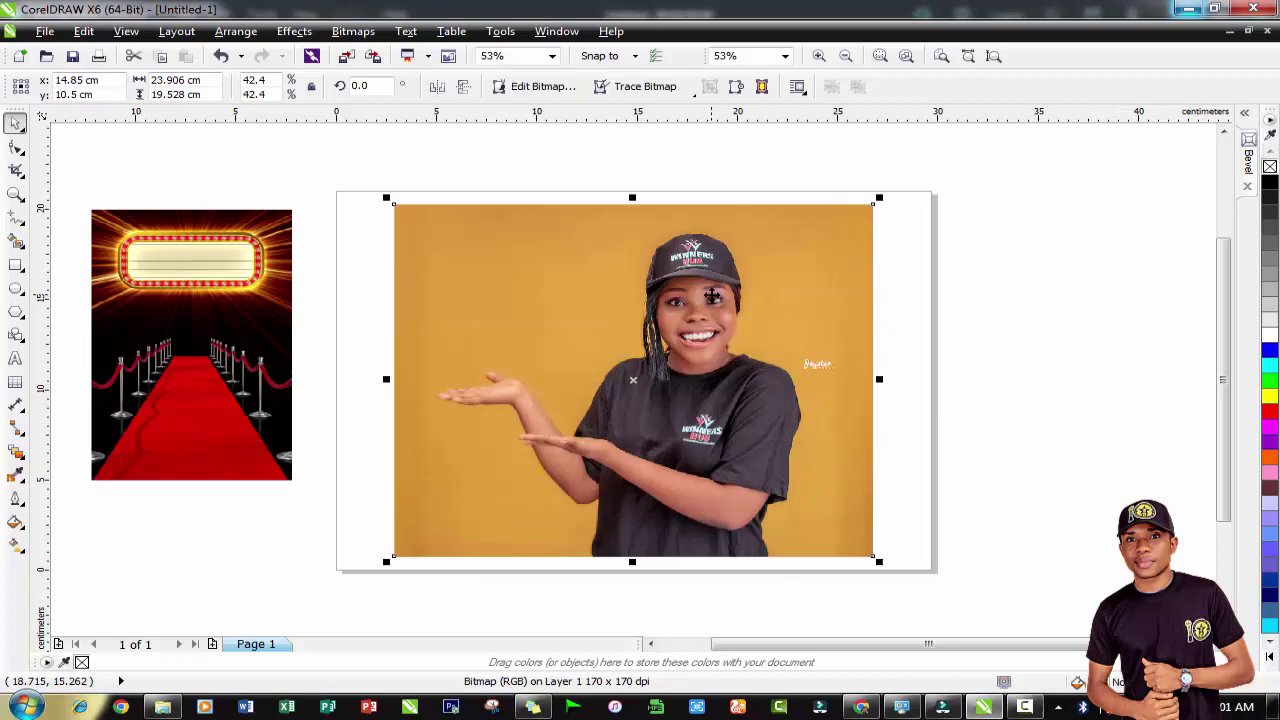
left_click(353, 31)
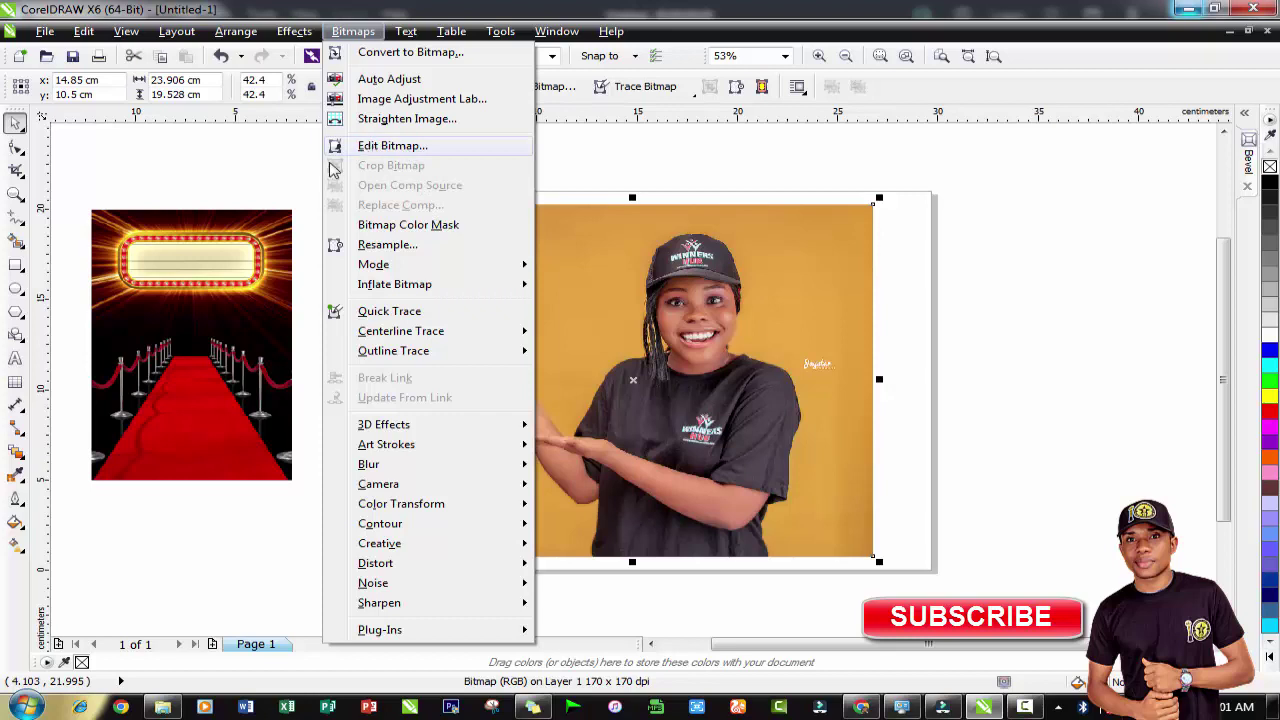
left_click(380, 146)
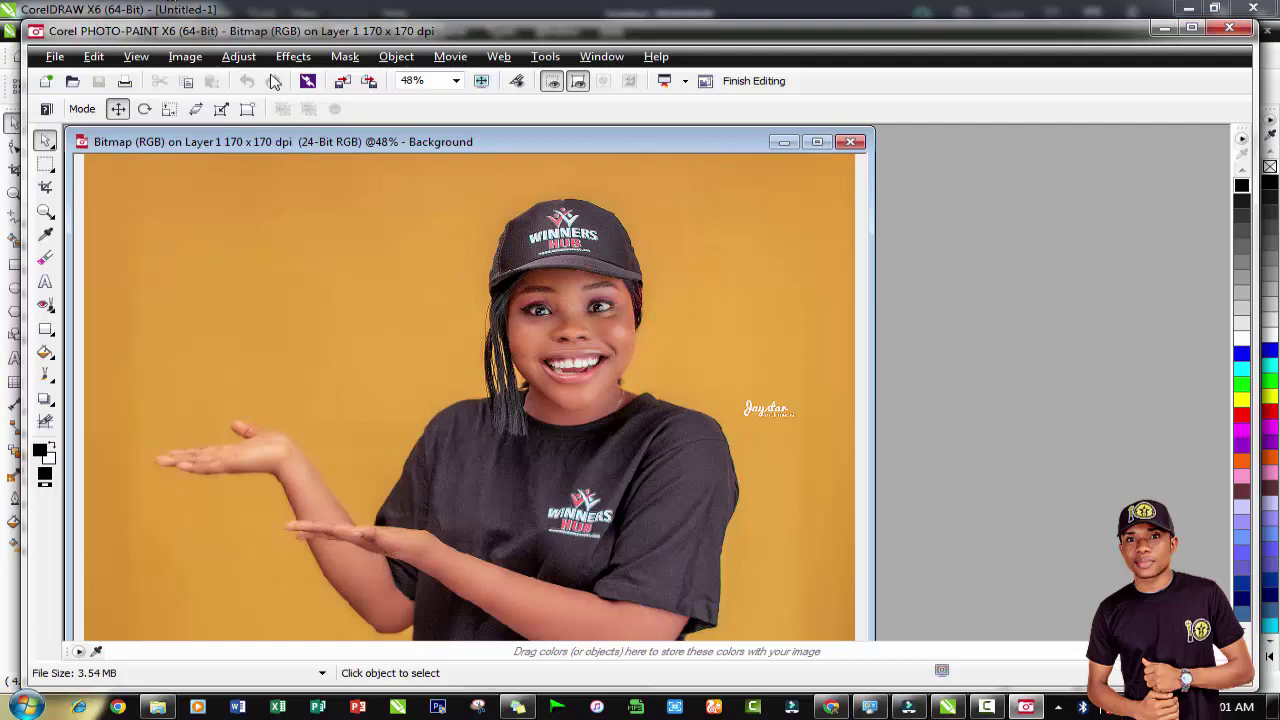
- Open PHOTO-PAINT's Image menu so the Cutout Lab command is visible
left_click(185, 56)
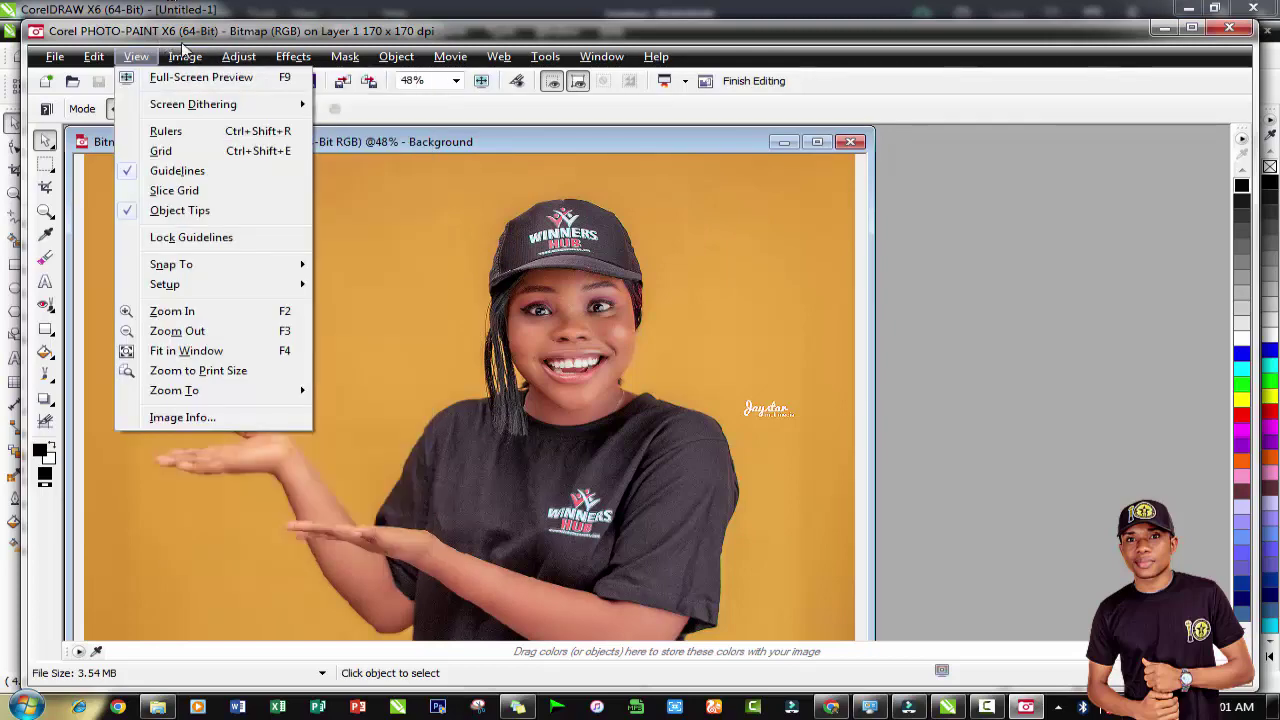
left_click(185, 56)
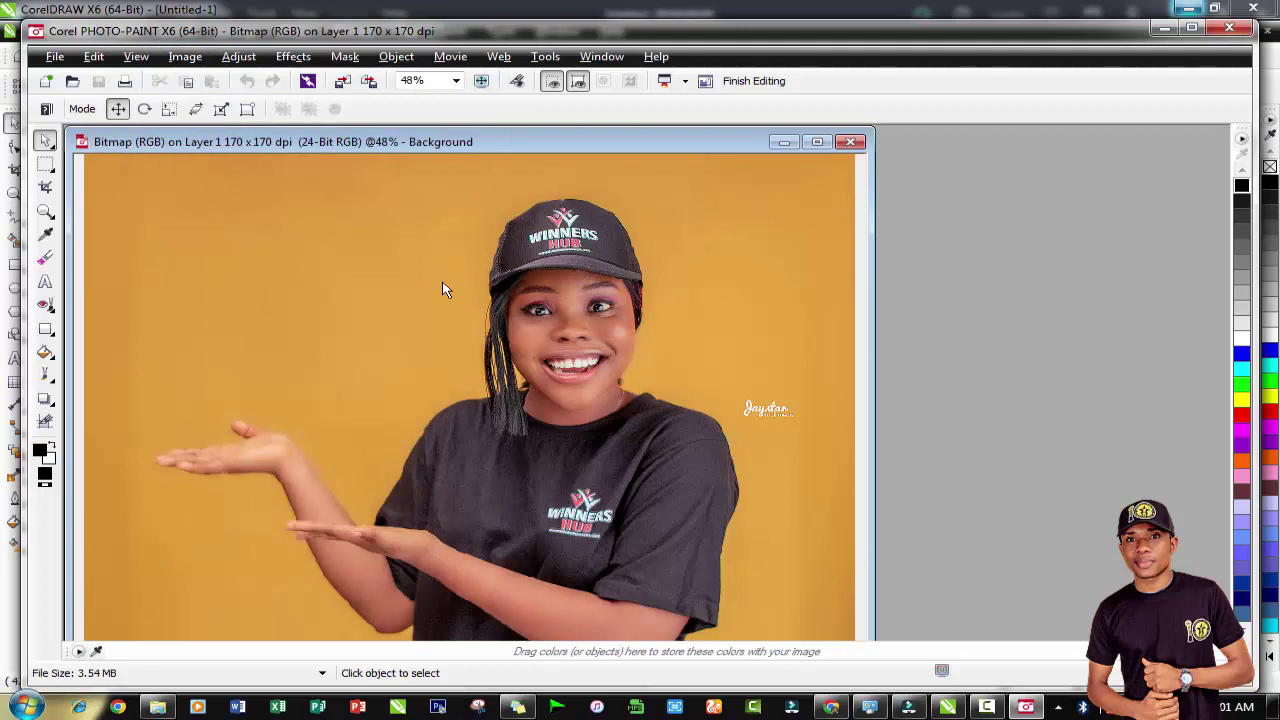
left_click(185, 58)
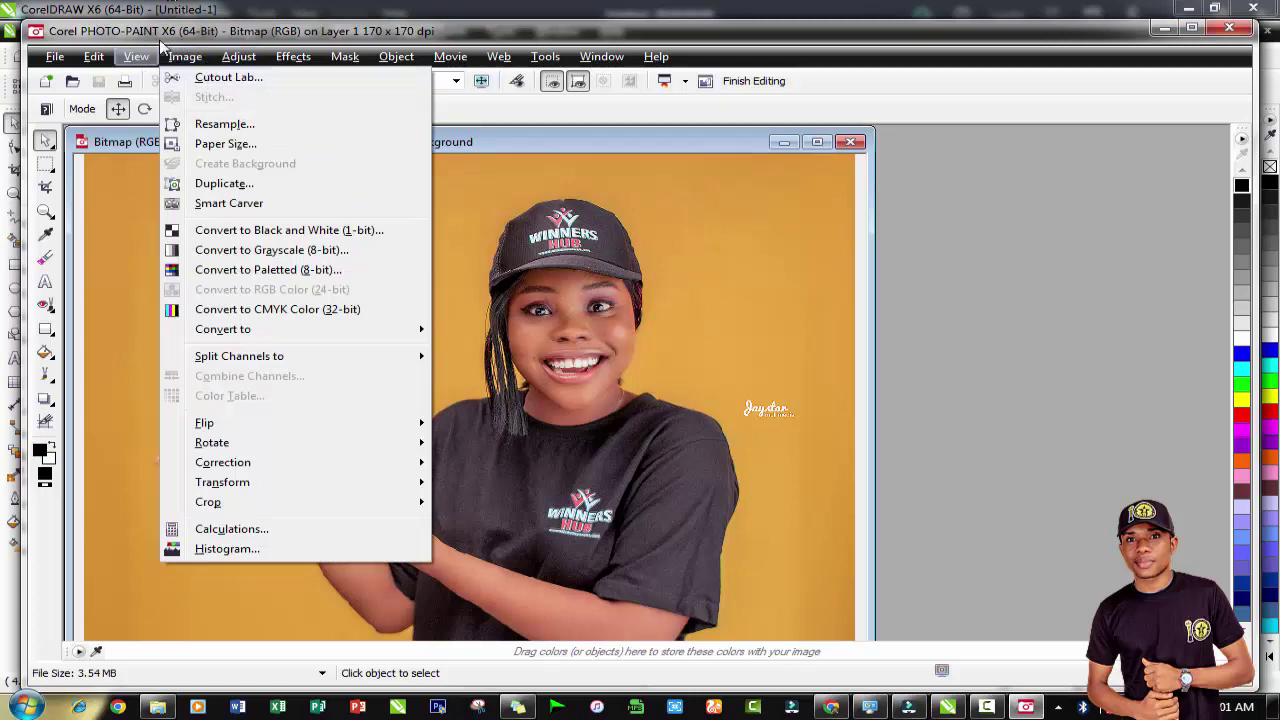
mouse_move(136, 57)
left_click(185, 57)
left_click(185, 57)
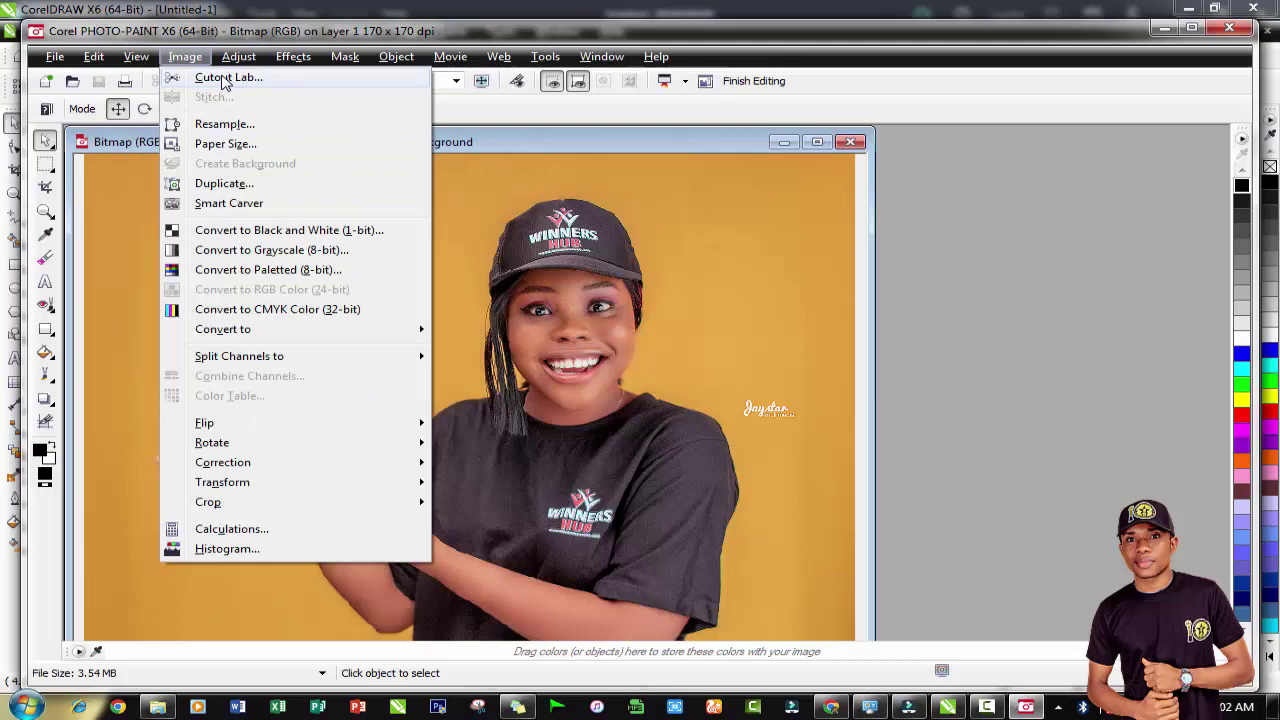
- Launch Cutout Lab, choose the Highlighter tool and raise its nib size to 42
left_click(226, 78)
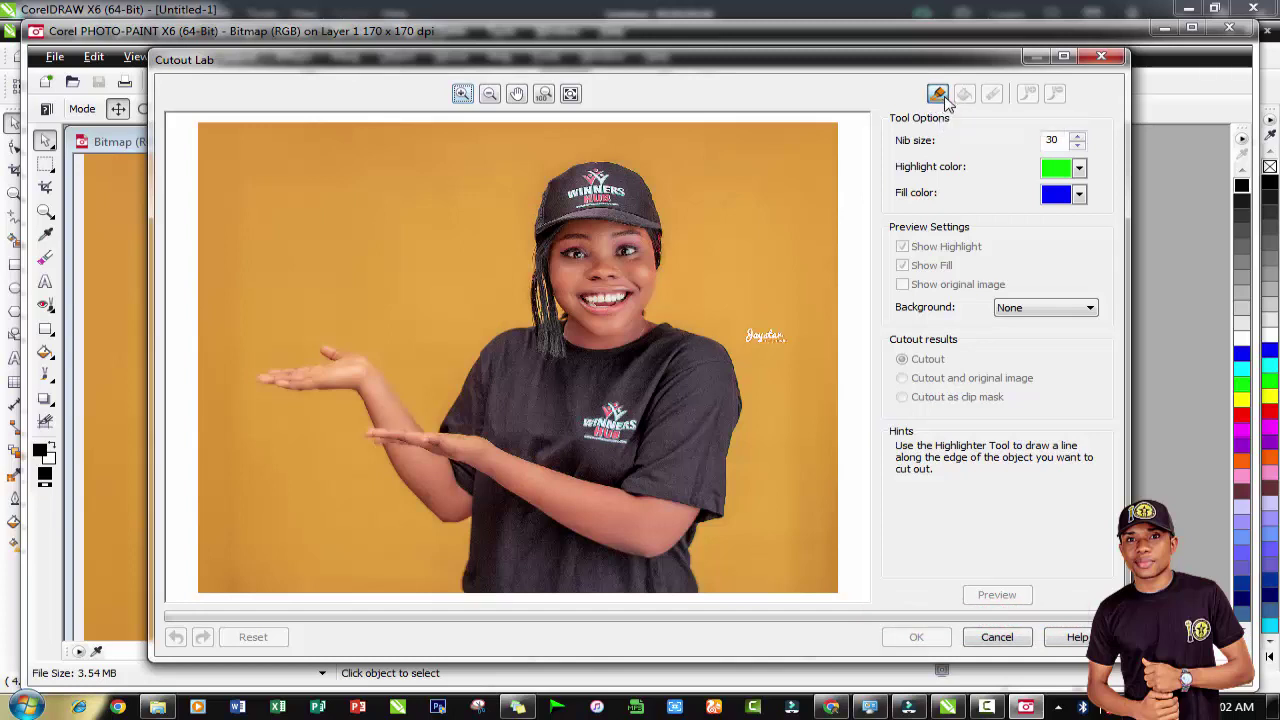
left_click(940, 94)
left_click(1079, 136)
left_click(1079, 136)
left_click(1079, 136)
left_click(1079, 137)
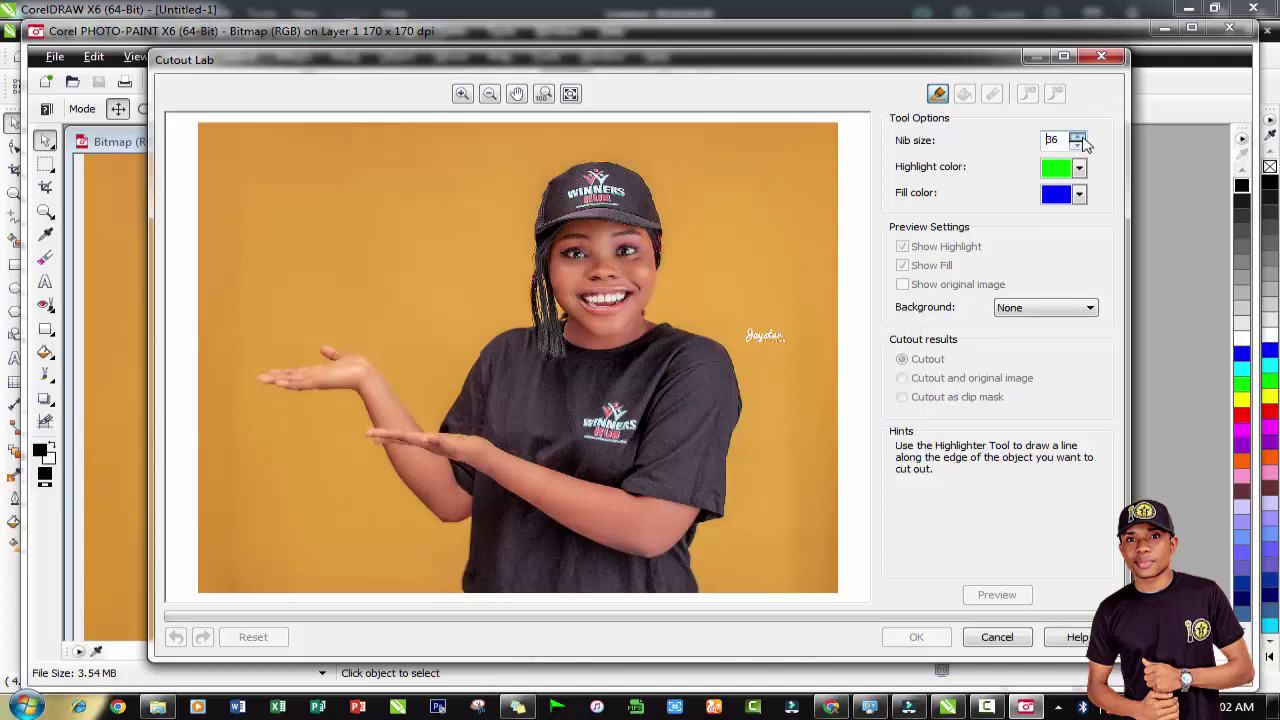
left_click(1079, 137)
left_click(1079, 137)
left_click(1079, 137)
- Trace the green highlight around the woman's cap, hair, arms, raised hand and shirt
mouse_move(634, 167)
left_mouse_down()
mouse_move(667, 245)
mouse_move(647, 313)
mouse_move(724, 341)
mouse_move(741, 384)
mouse_move(723, 518)
mouse_move(694, 545)
mouse_move(701, 592)
mouse_move(475, 596)
mouse_move(472, 518)
mouse_move(433, 523)
mouse_move(346, 388)
mouse_move(261, 379)
left_mouse_up()
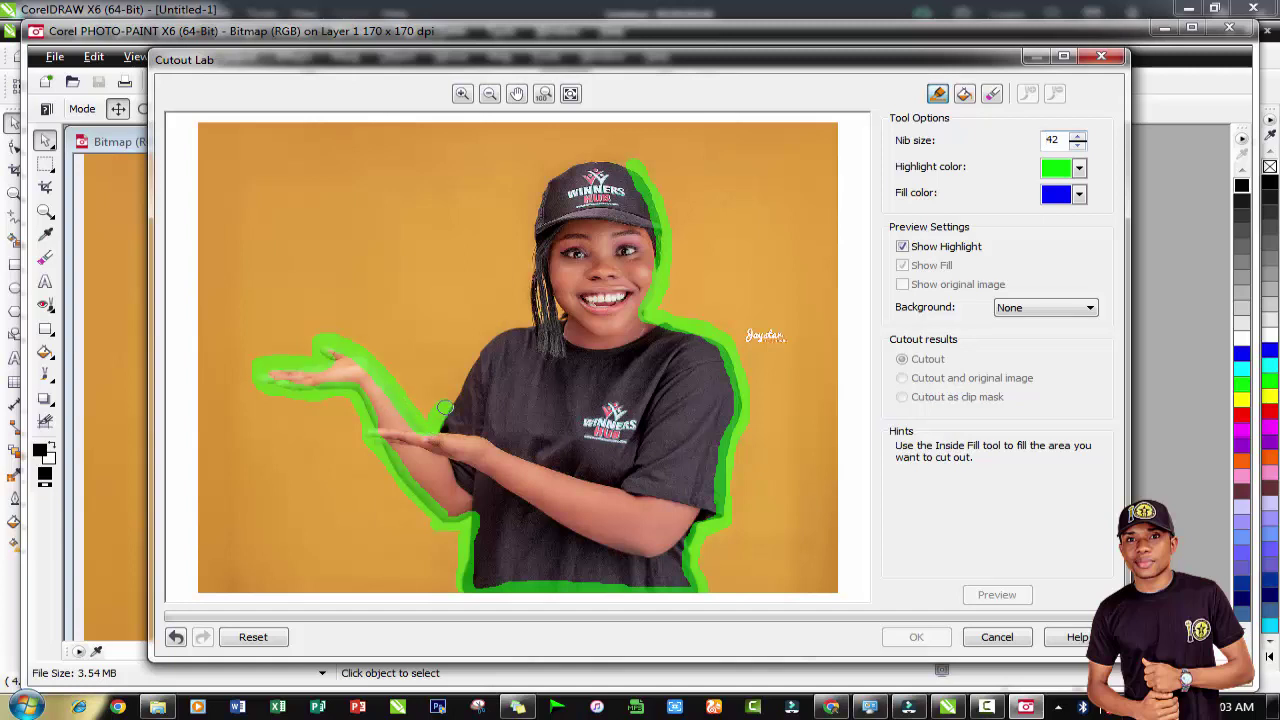
- Paint over the highlight gaps by the lower arm and the hair beside the left shoulder
left_click_drag(450, 400, 460, 382)
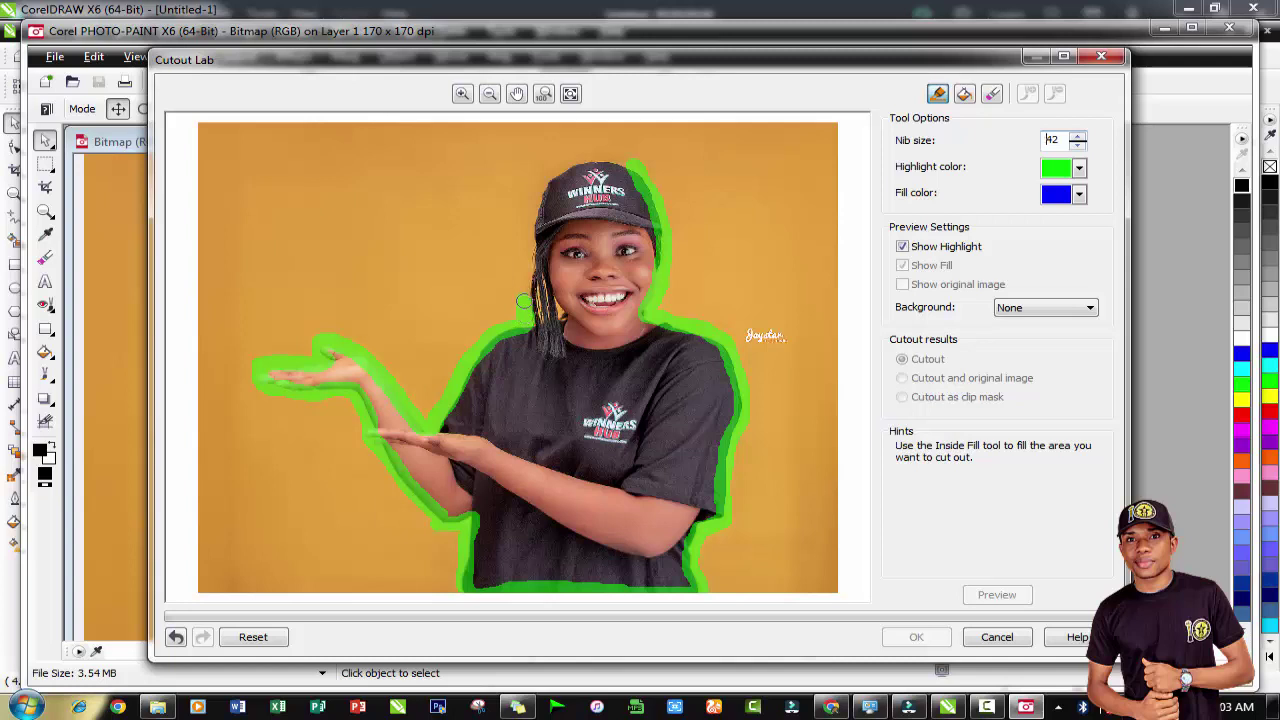
mouse_move(524, 298)
left_mouse_down()
mouse_move(546, 185)
mouse_move(579, 162)
mouse_move(624, 160)
left_mouse_up()
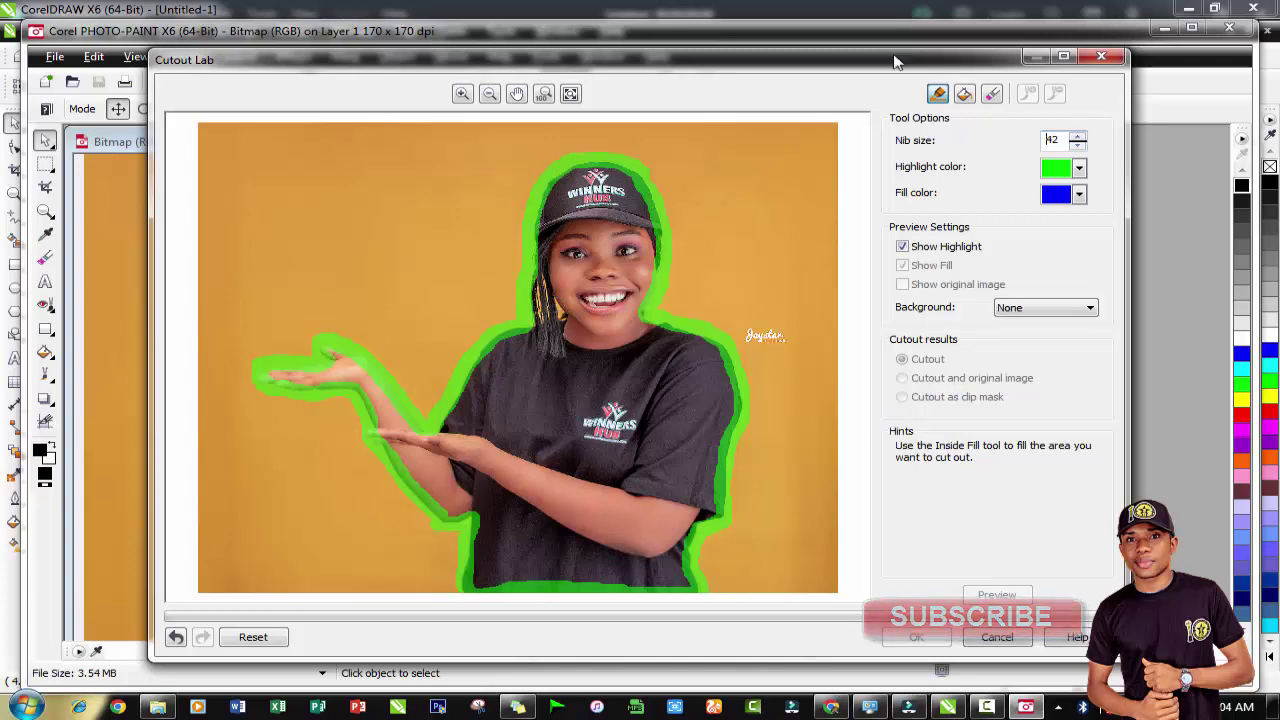
- Lower the Highlighter nib size from 42 to 24
left_click(1078, 145)
left_click(1078, 145)
left_click(1078, 145)
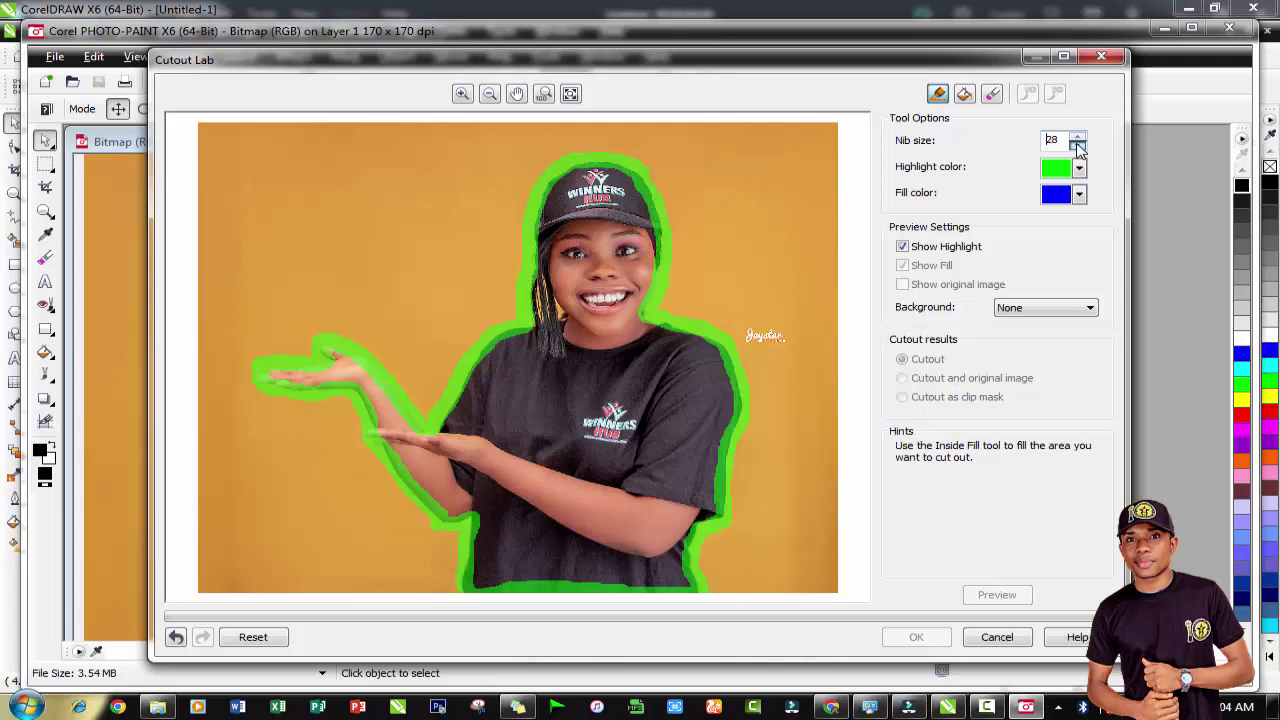
left_click(1078, 145)
left_click(1078, 145)
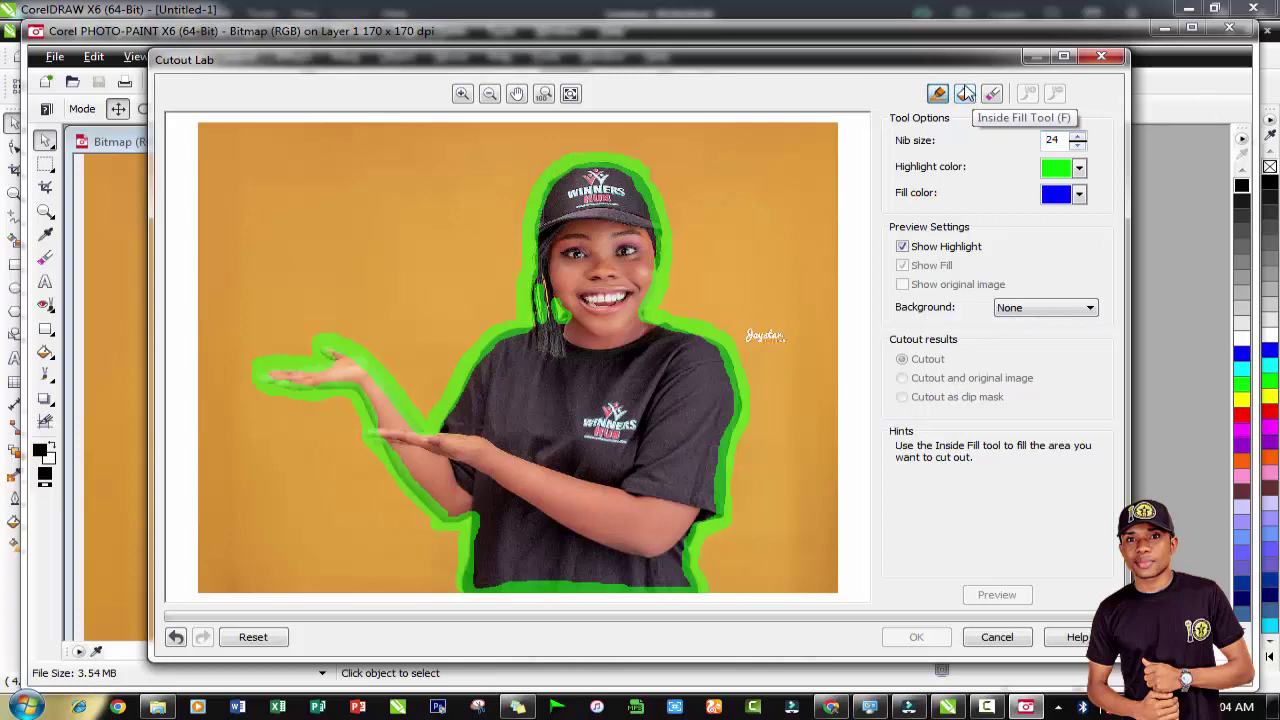
- Fill inside the green outline with Inside Fill and apply the cutout with OK
left_click(965, 95)
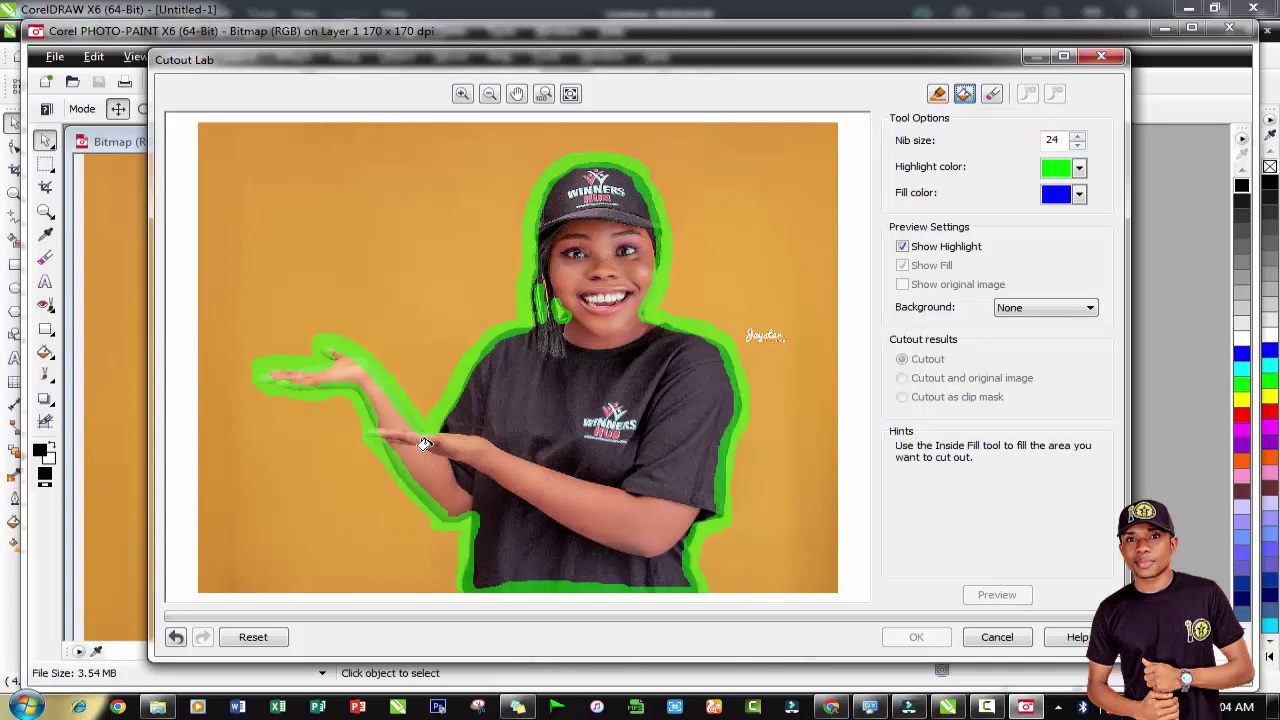
left_click(564, 393)
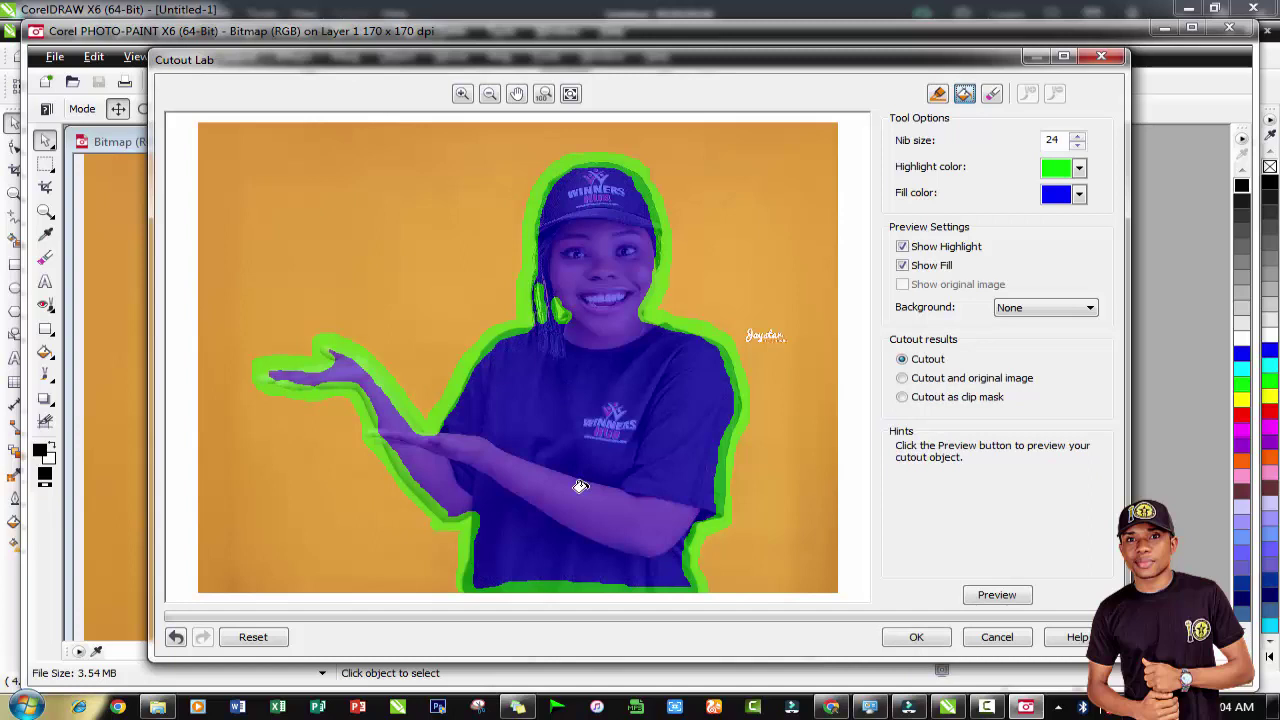
left_click(916, 638)
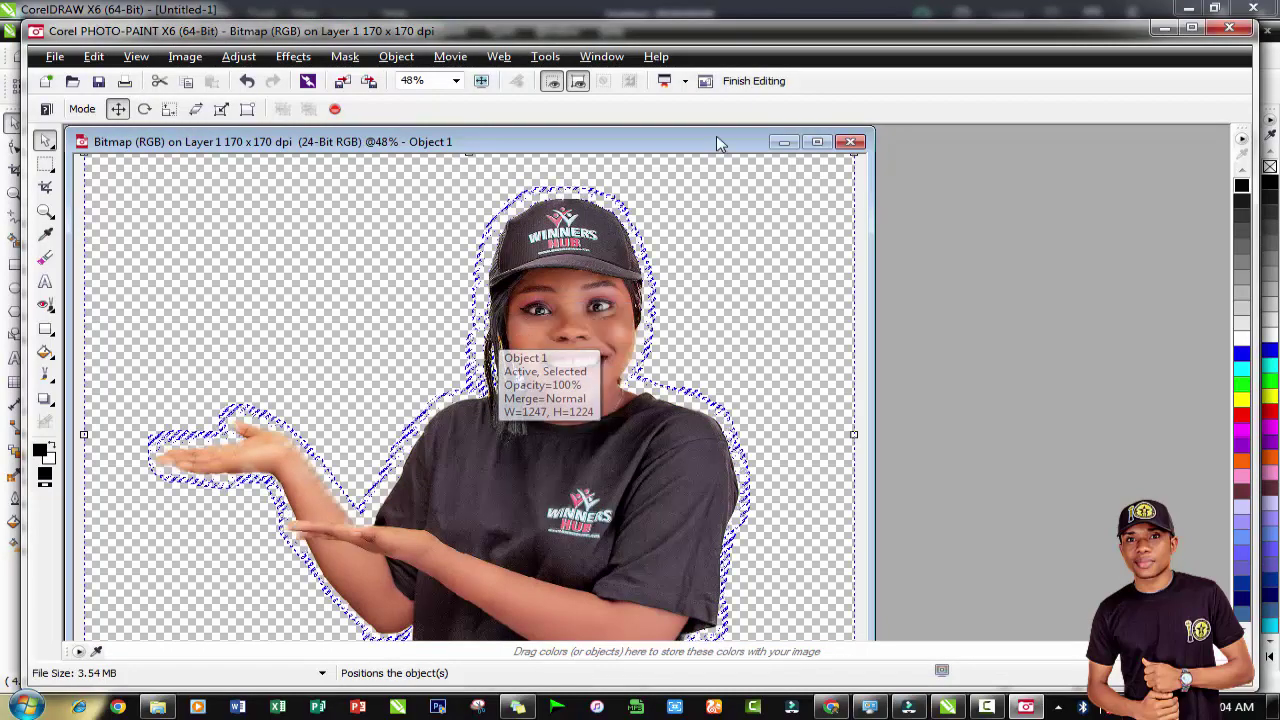
- Select the cut-out Object 1, close the image window, and choose Yes to save changes
scroll(652, 498, "down", 2)
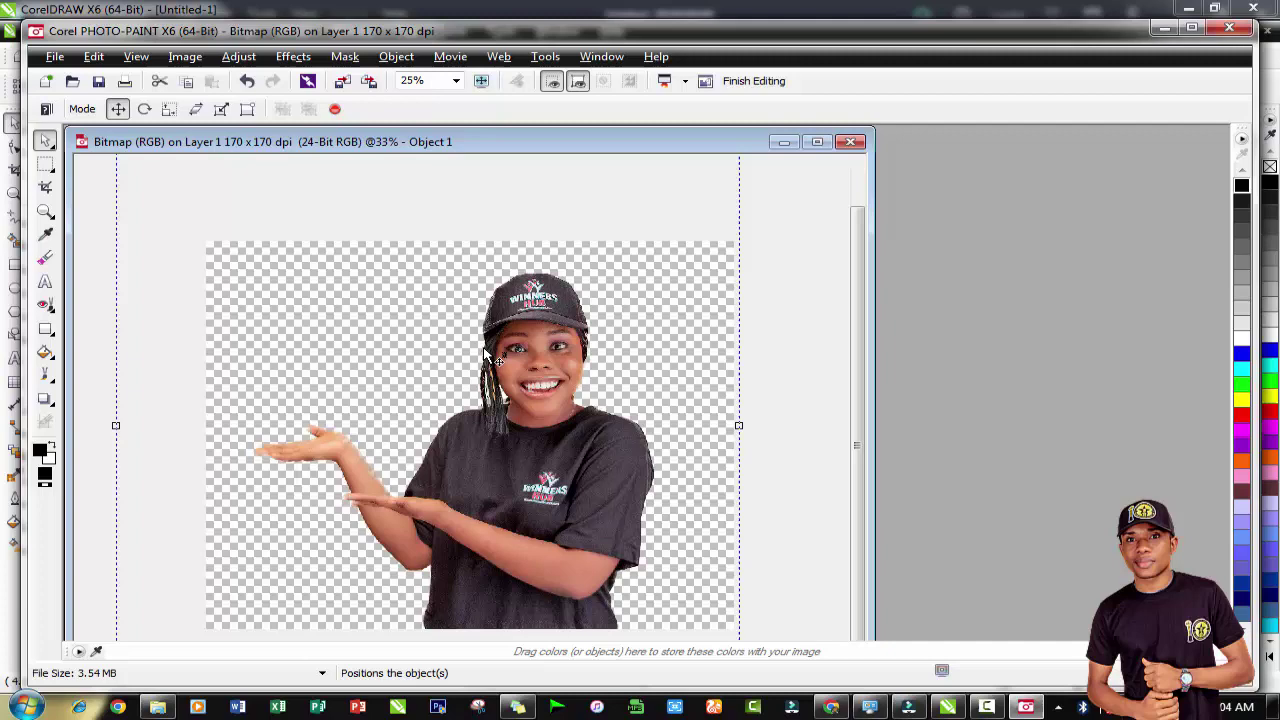
left_click(495, 350)
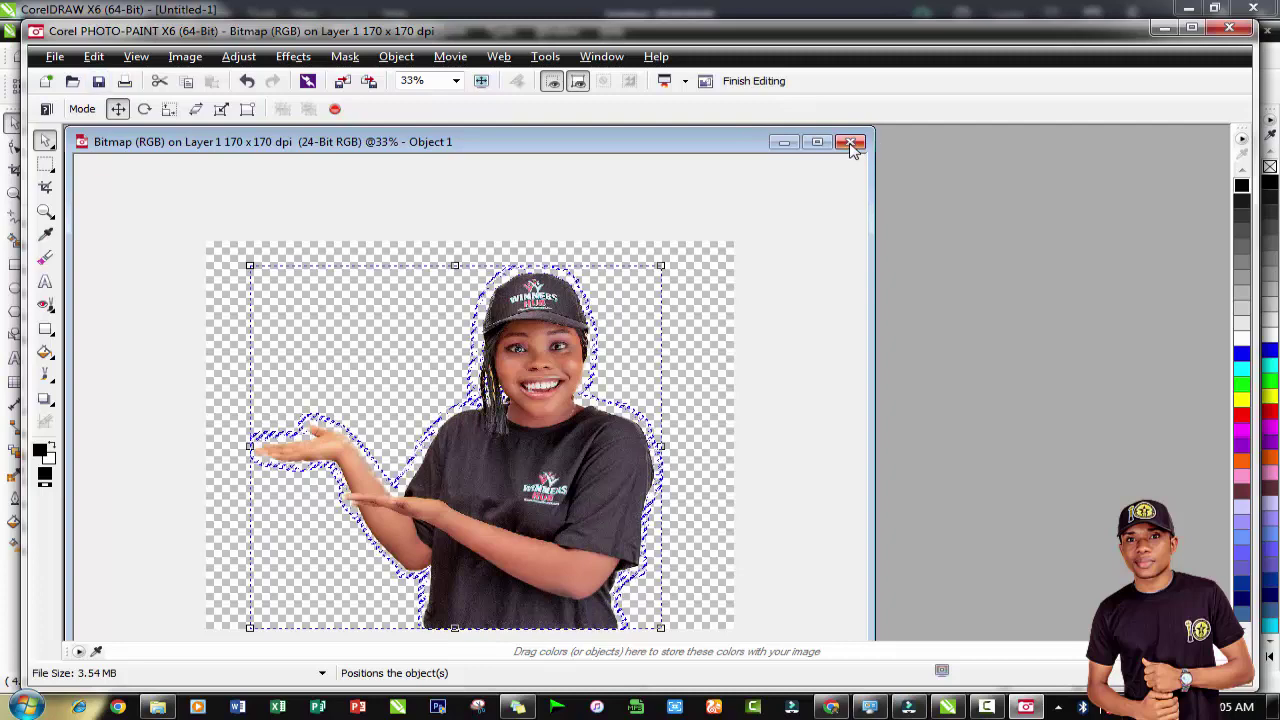
left_click(850, 143)
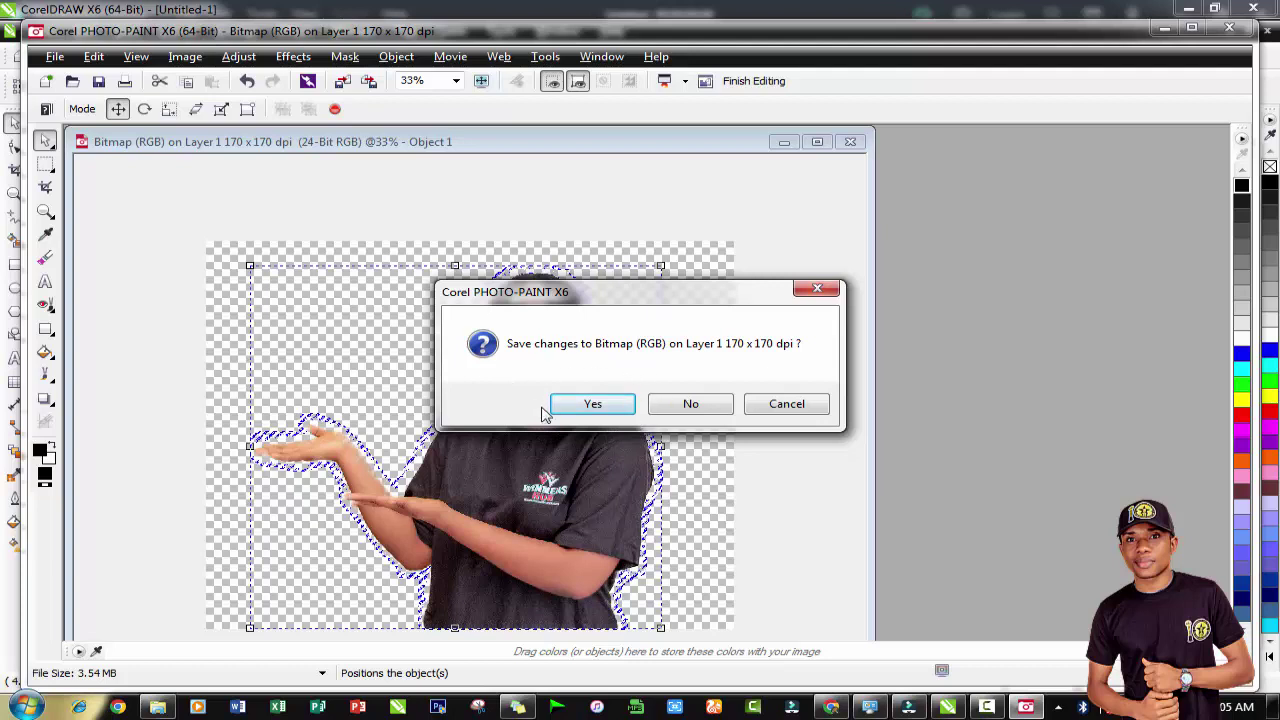
left_click(614, 405)
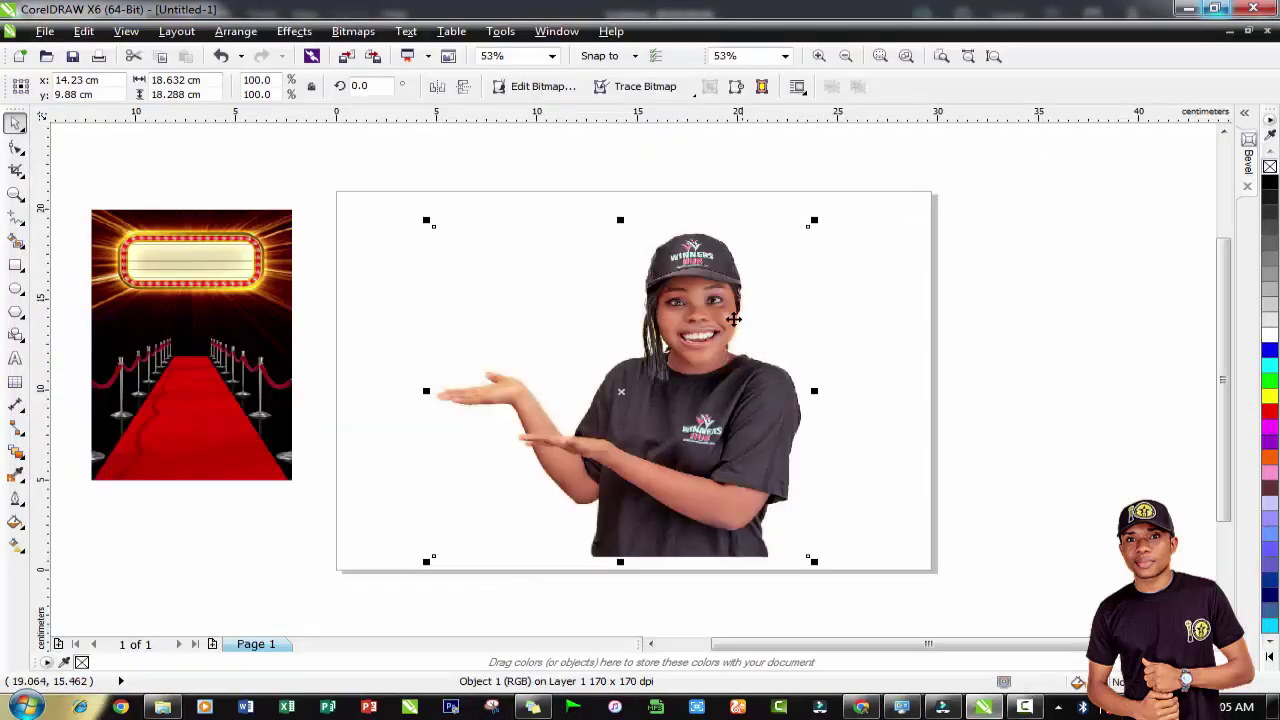
- Scale up the red-carpet bitmap from its corner handle and move it over the cut-out woman
left_click(978, 305)
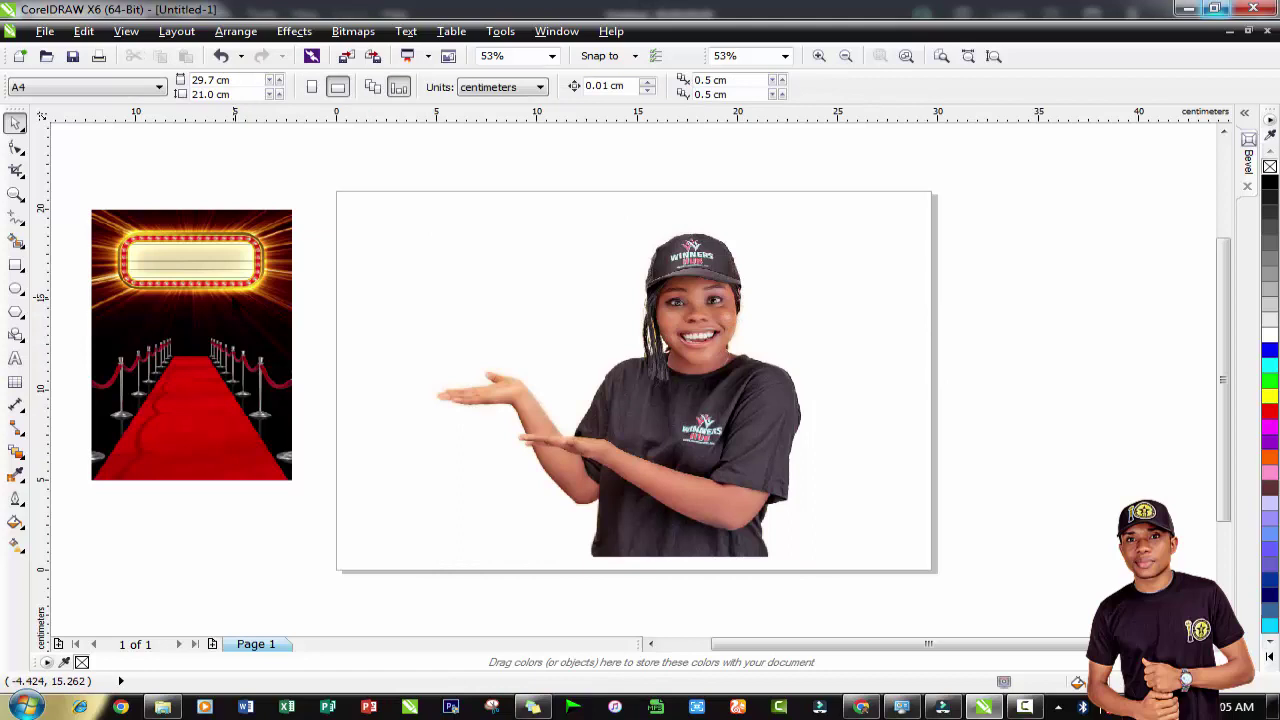
left_click(289, 302)
left_click_drag(298, 485, 352, 561)
left_click_drag(360, 386, 650, 385)
- Bring the woman's photo in front of the red-carpet backdrop with To Front Of Page
left_click(756, 416)
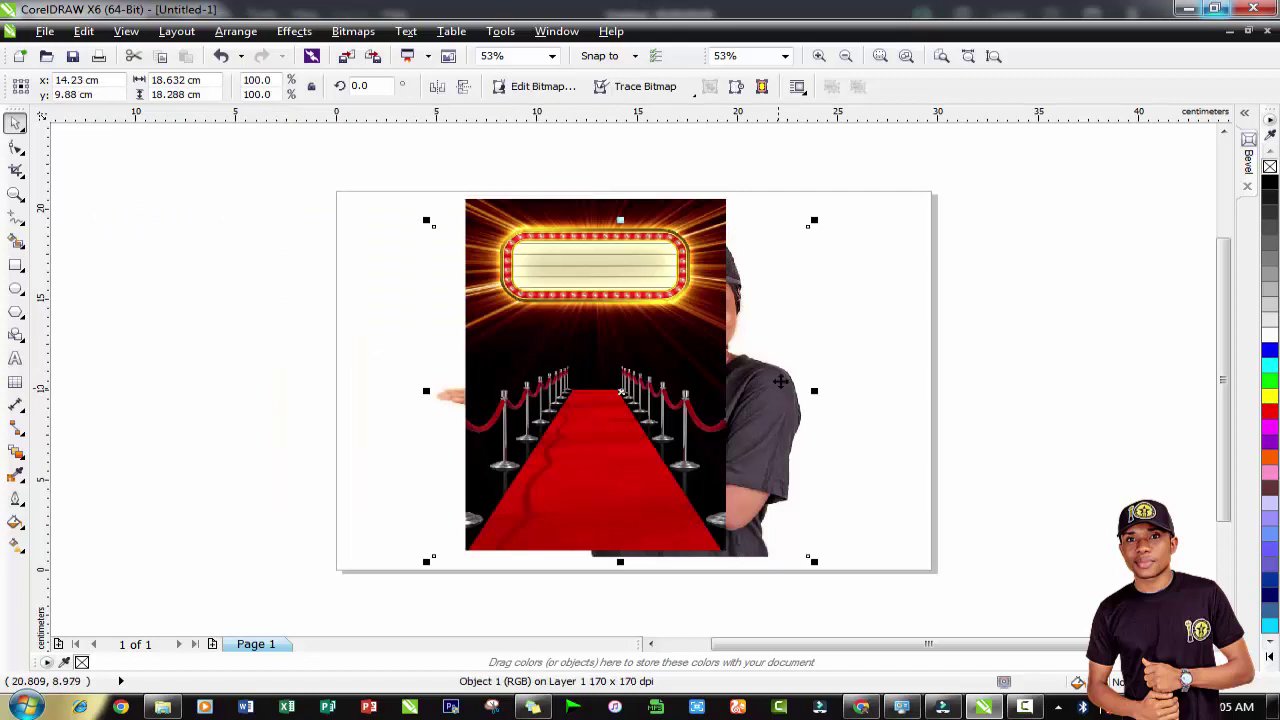
left_click(236, 31)
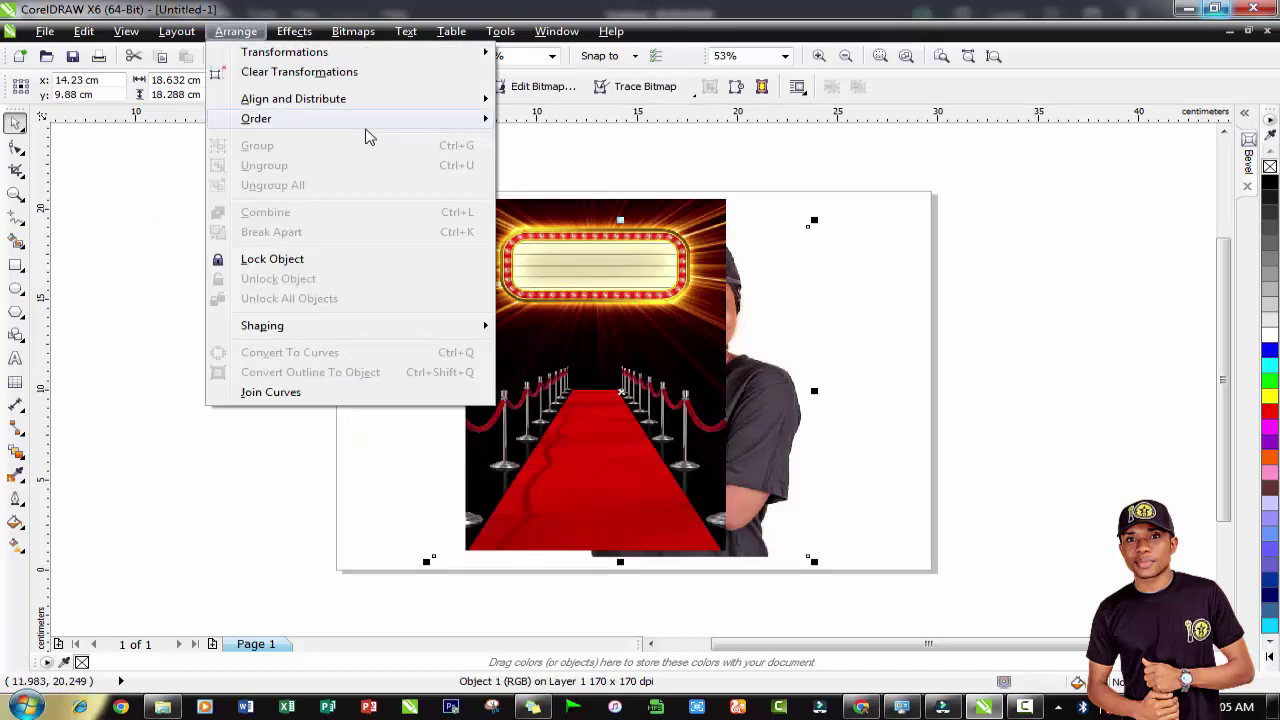
mouse_move(366, 122)
left_click(586, 124)
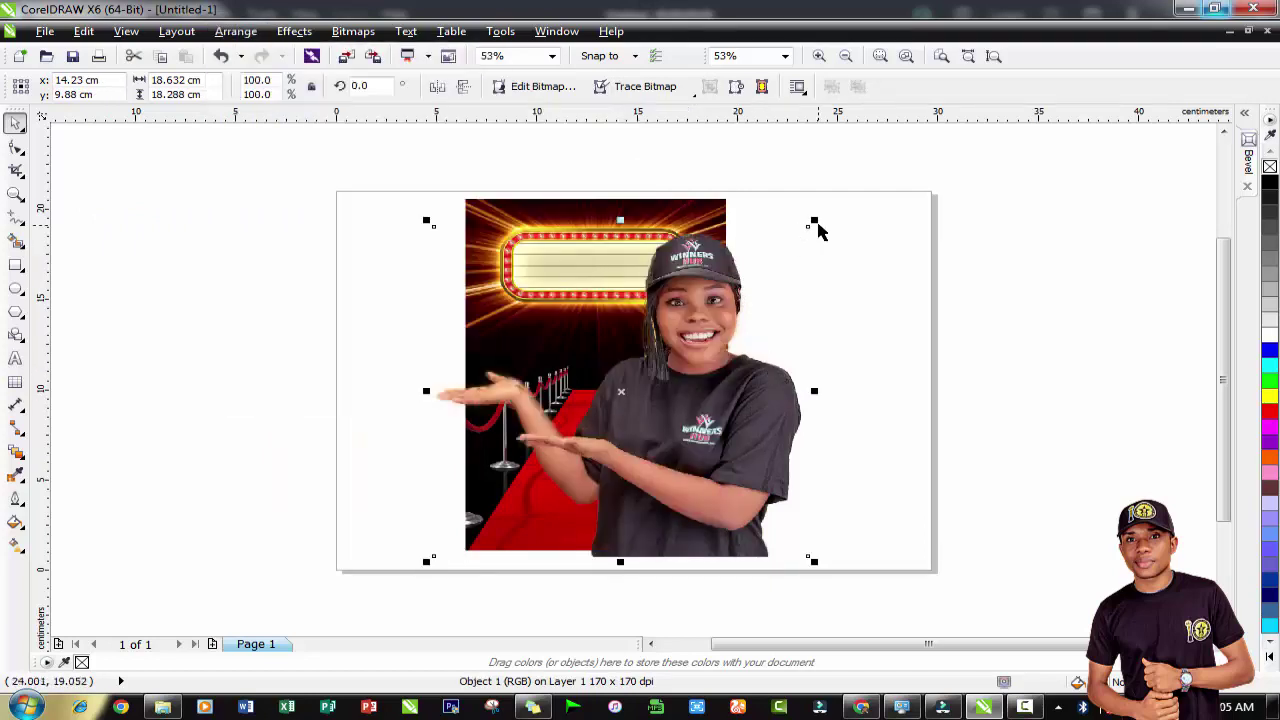
- Shrink the woman to about half size and place her on the red carpet, enlarging slightly
left_click_drag(805, 243, 589, 452)
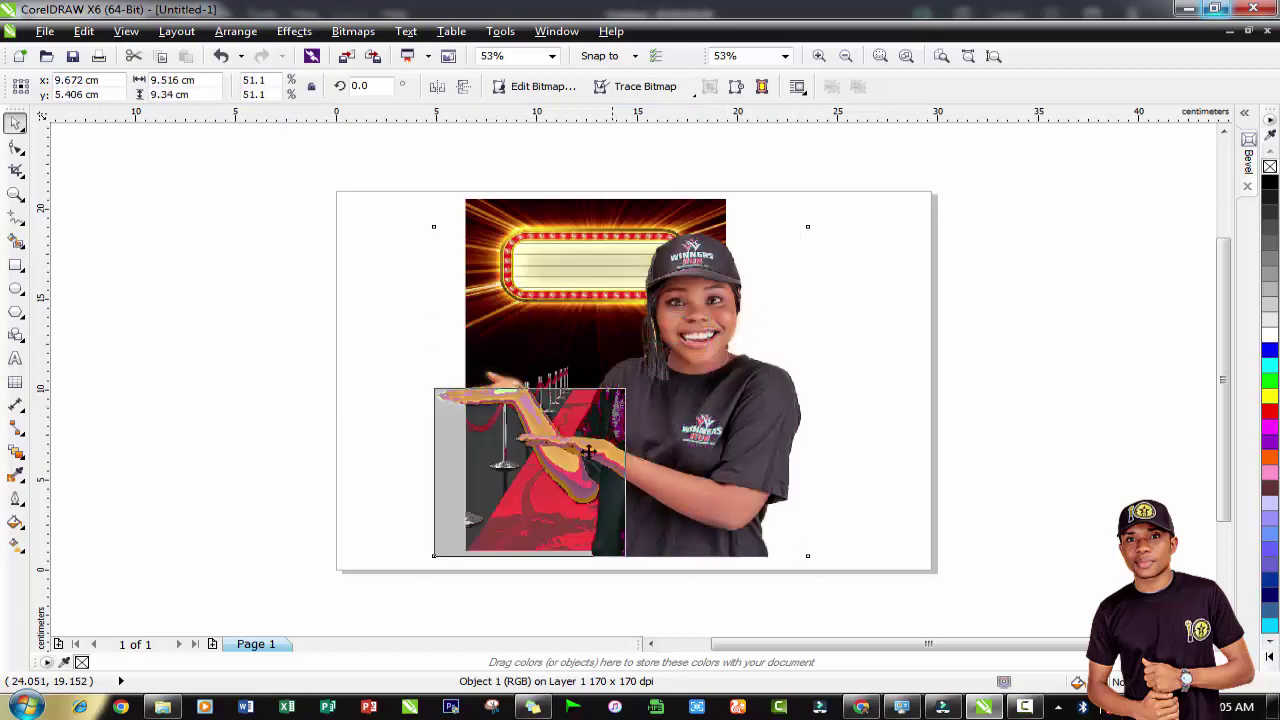
left_click_drag(537, 487, 642, 493)
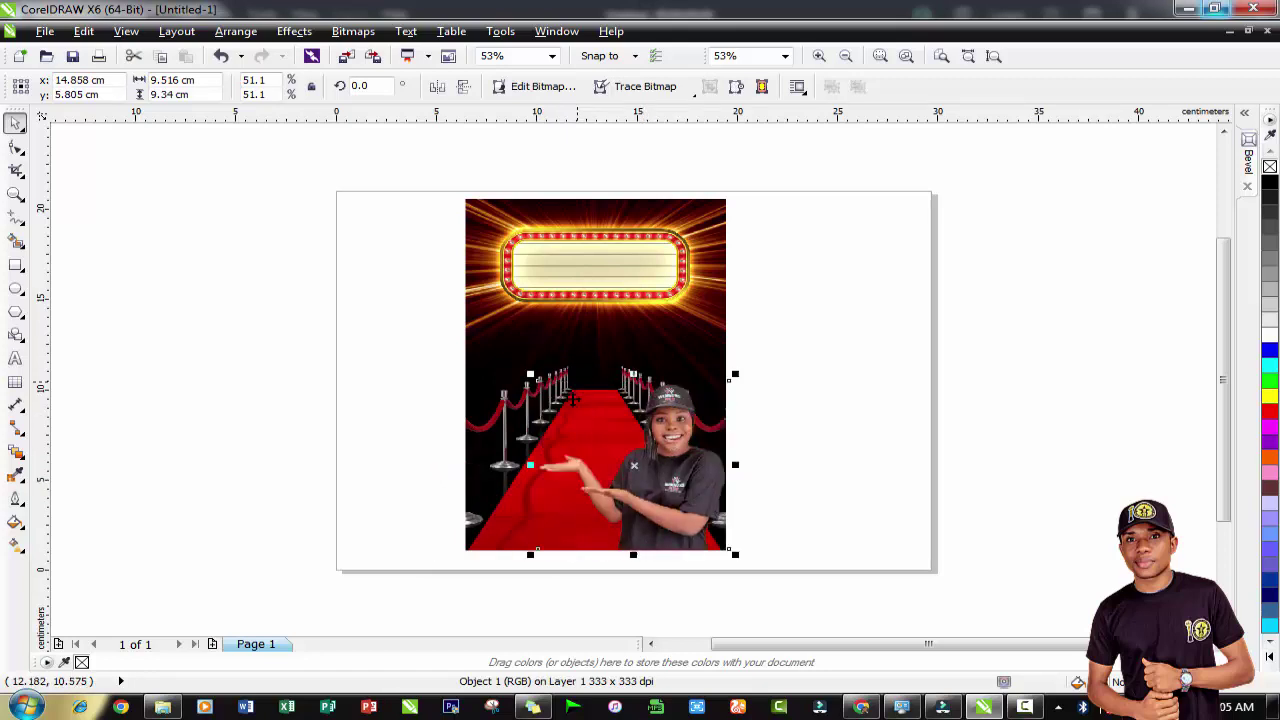
left_click_drag(530, 375, 465, 291)
- Marquee-select both pictures, shift them together slightly right, then deselect to view the poster
left_click(416, 180)
left_click_drag(416, 180, 789, 586)
left_click_drag(617, 359, 640, 405)
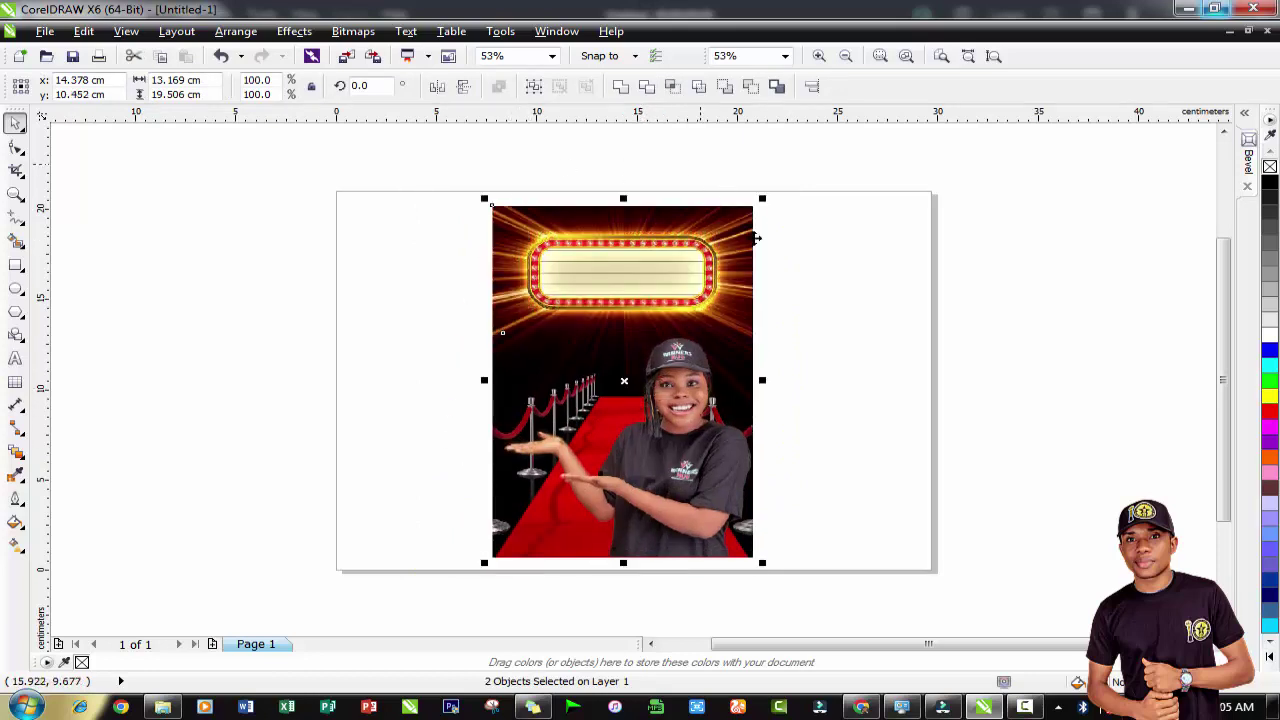
scroll(684, 468, "up", 2)
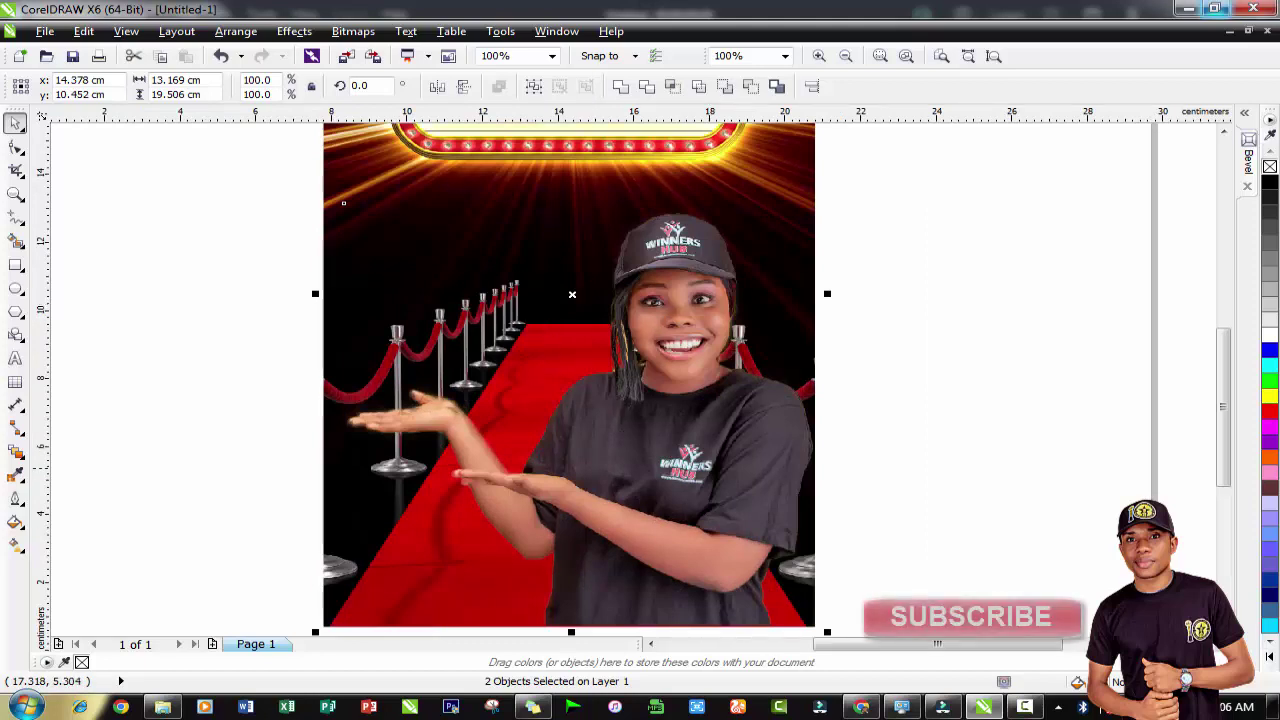
scroll(618, 386, "down", 2)
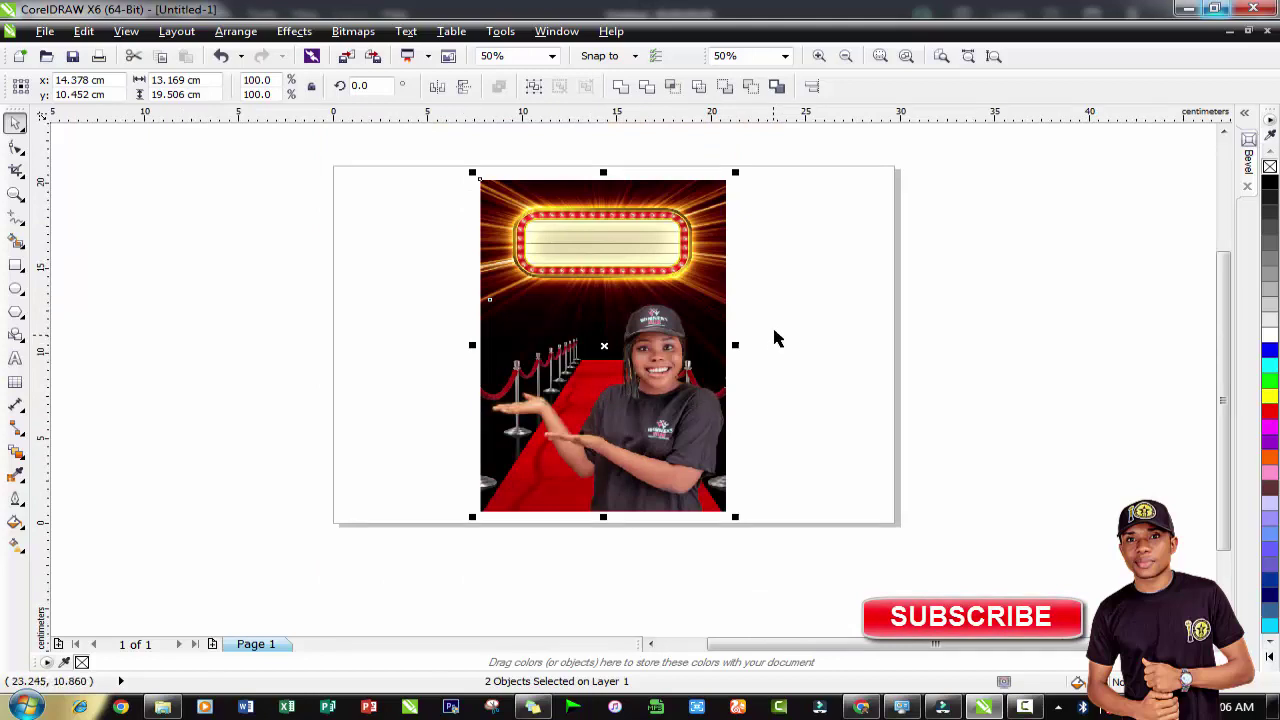
left_click(795, 310)
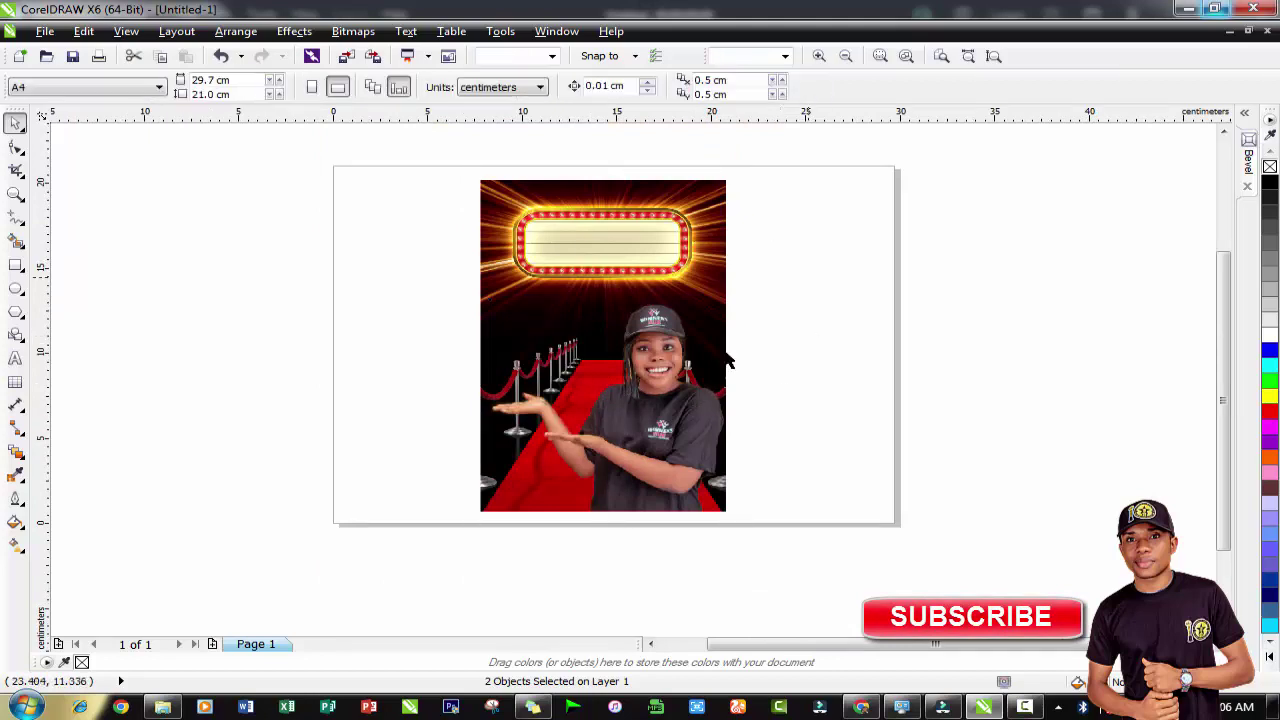